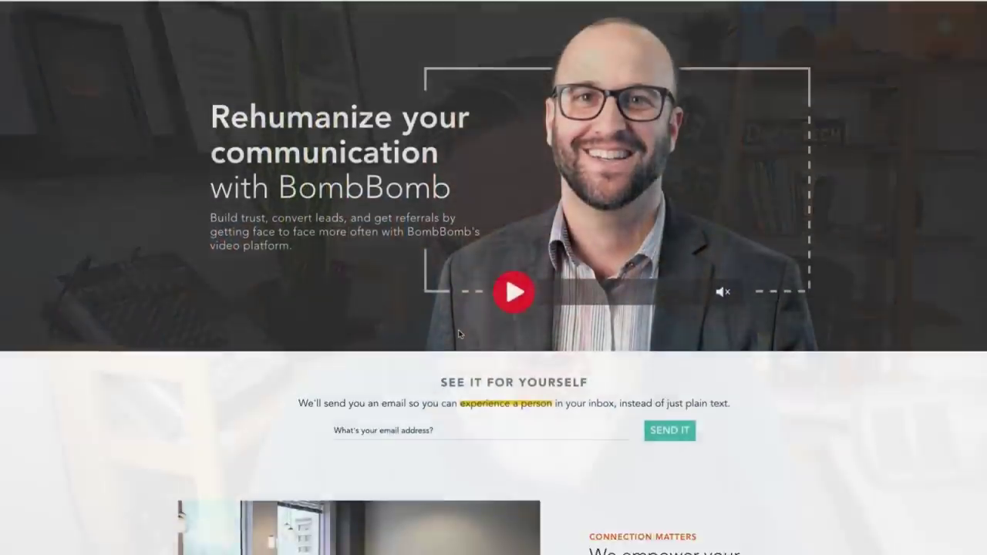
Scroll down through the BombBomb homepage and back up toward the top.
scroll(458, 331, "down", 3)
scroll(457, 333, "down", 5)
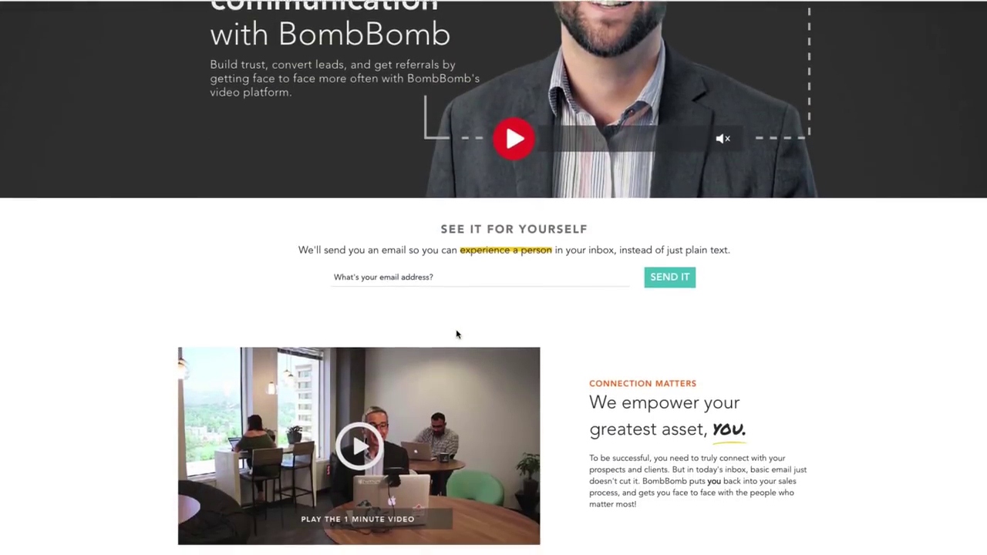
scroll(456, 333, "down", 5)
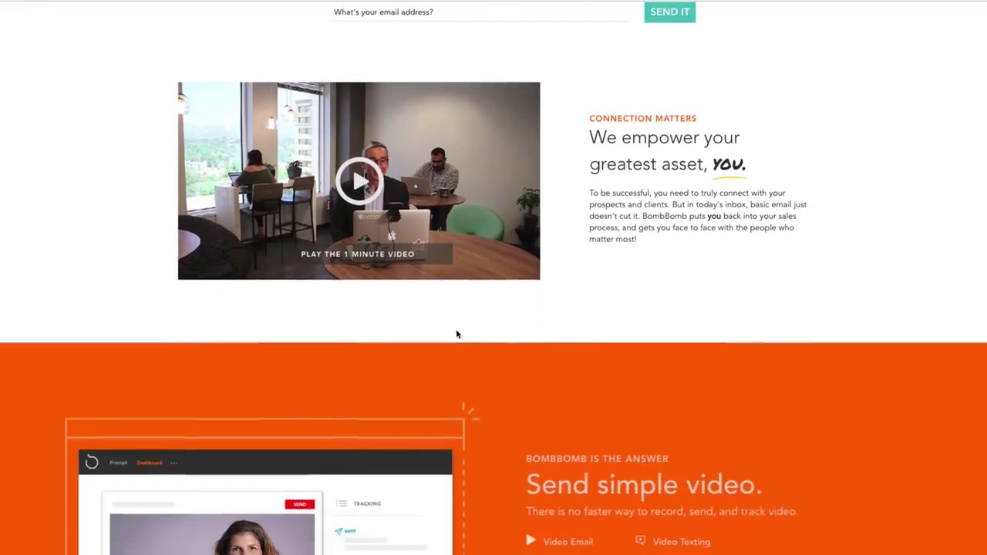
scroll(456, 329, "up", 8)
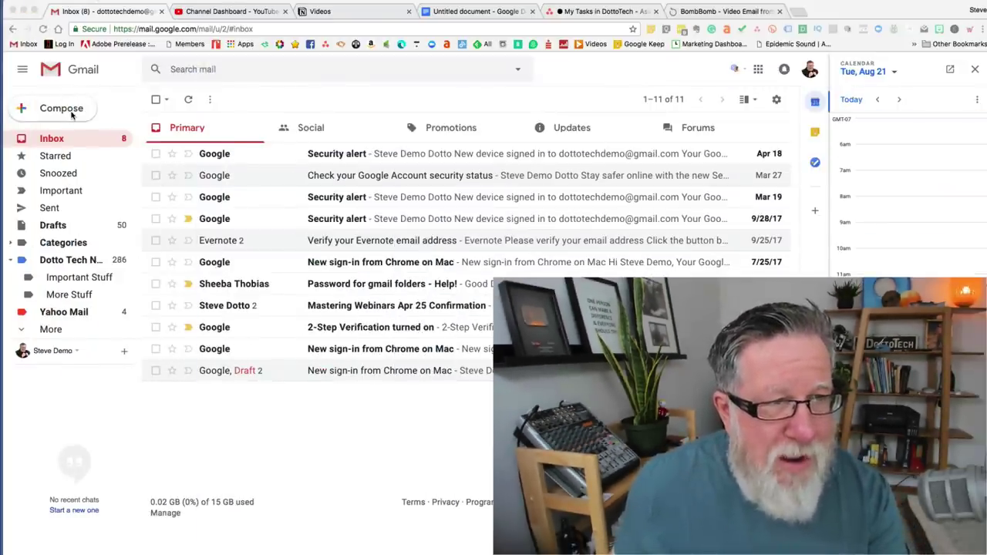
Start a new Gmail message and expand its compose window to the larger view.
left_click(62, 109)
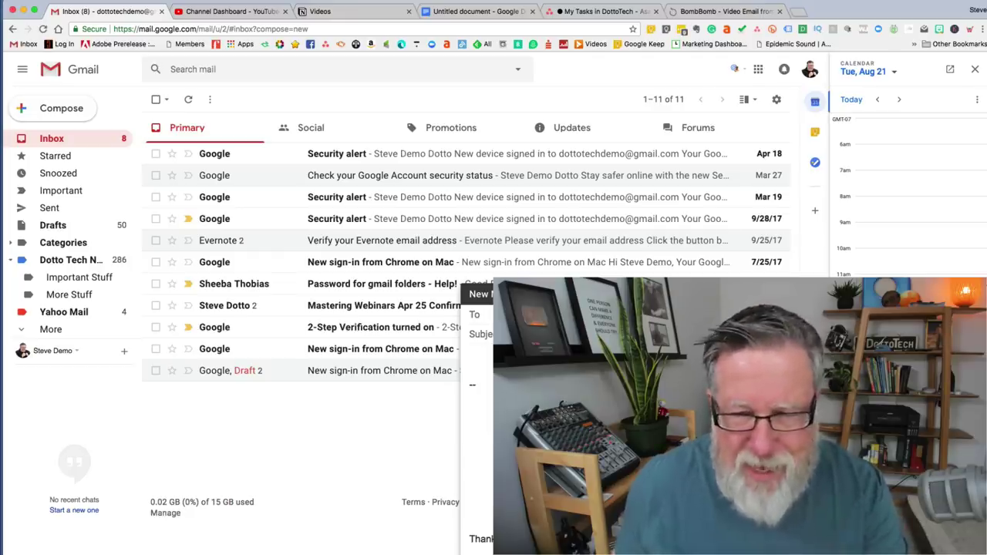
left_click(963, 294)
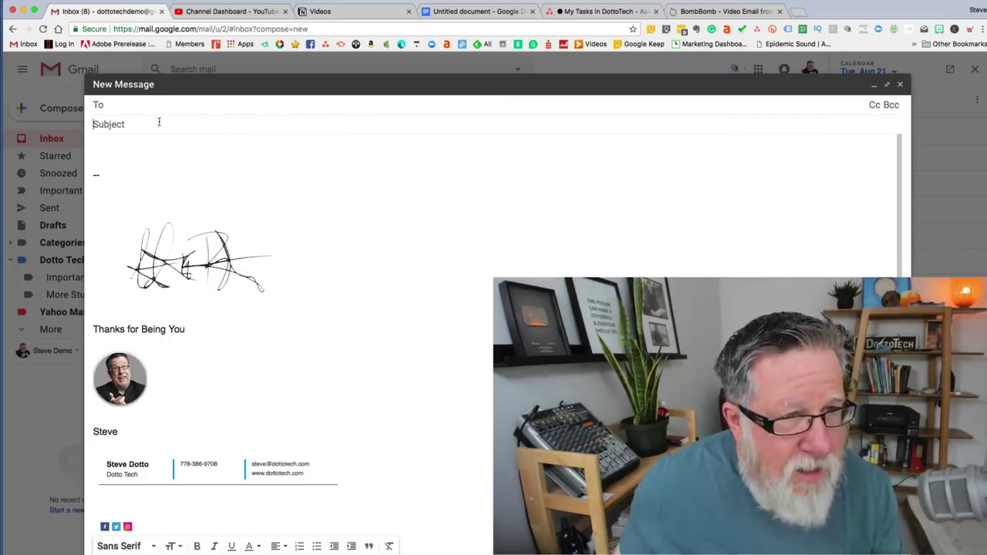
Enter subject 'Important stuff' and body lines 'point 1', '2', '3' with blank lines above.
left_click(159, 121)
type("I")
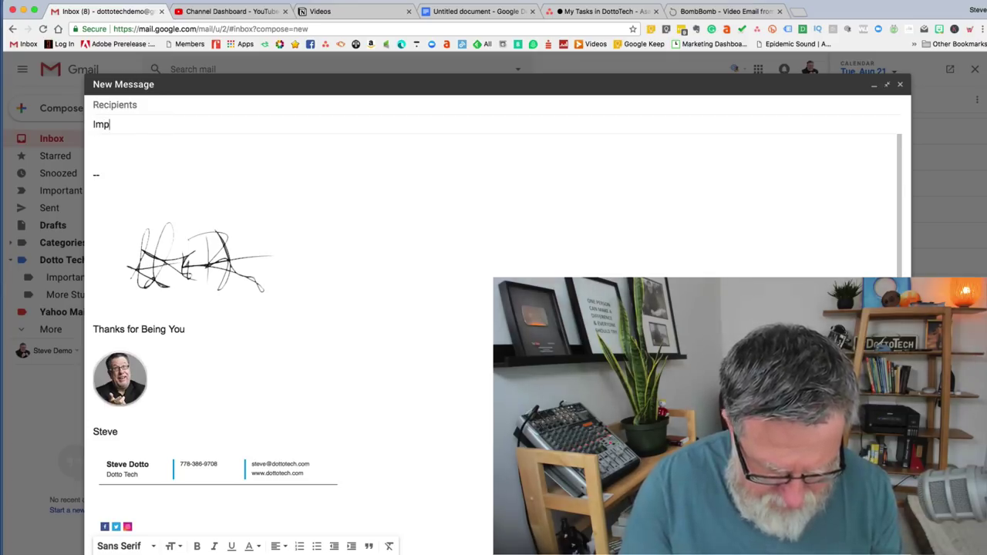
type("mportyant stuff")
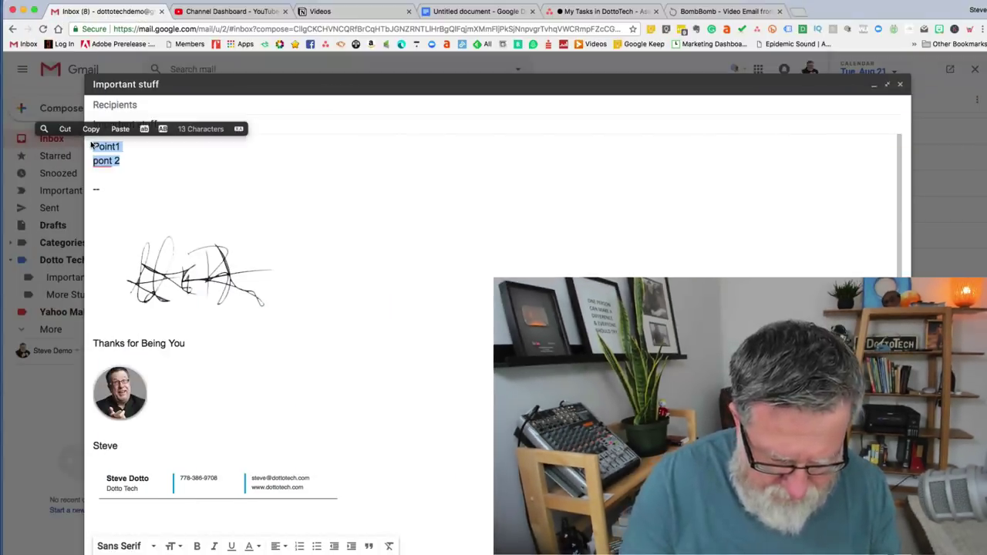
type("po")
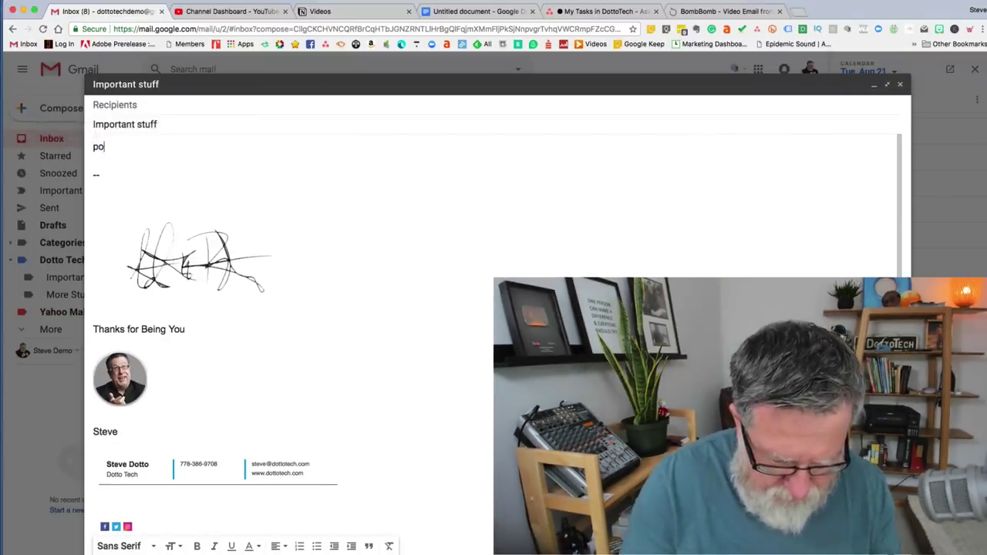
type("int 1")
key("Return")
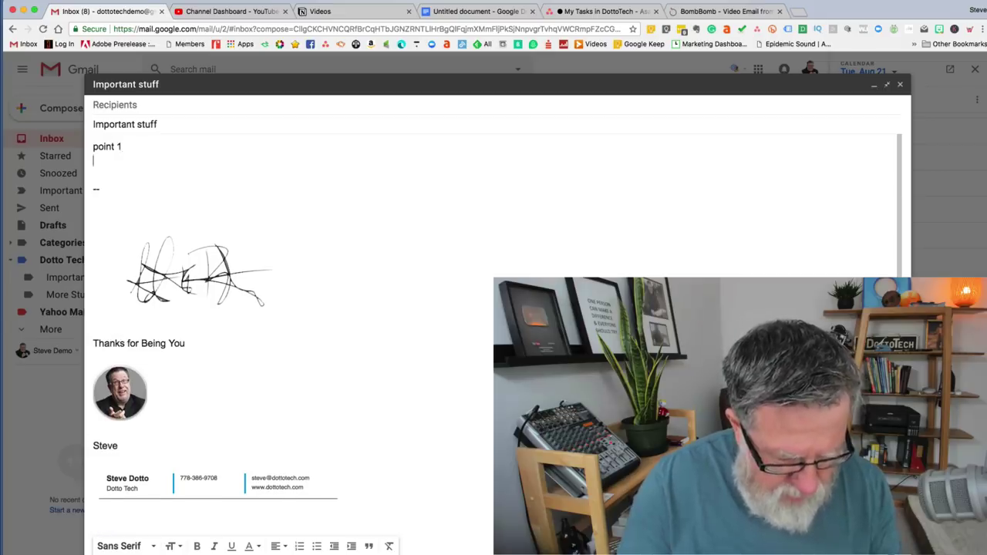
type("2")
key("Return")
type("3")
key("Return")
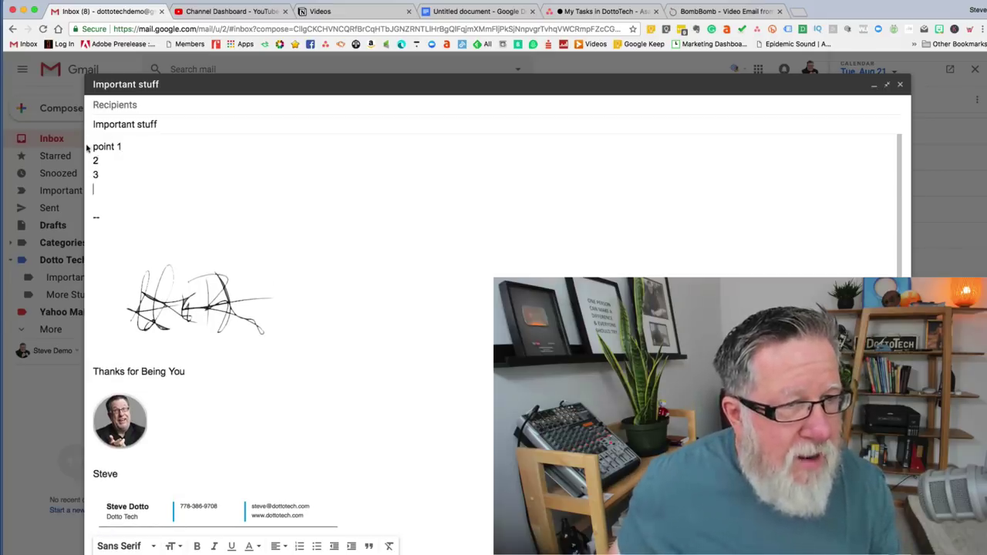
left_click(94, 146)
key("Return")
key("Return")
key("Return")
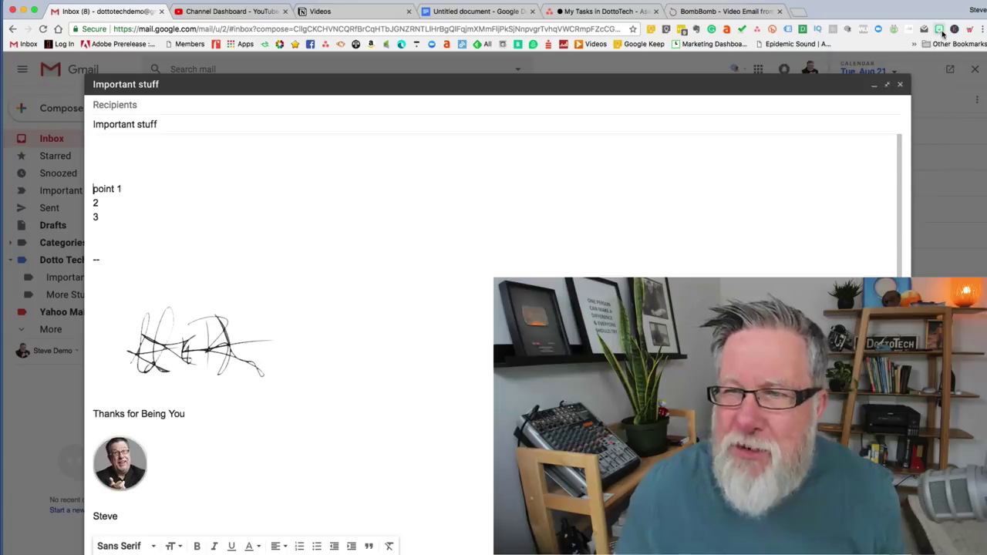
Copy the waving 'hi' Bitmoji and paste it at the top of the draft body.
left_click(940, 31)
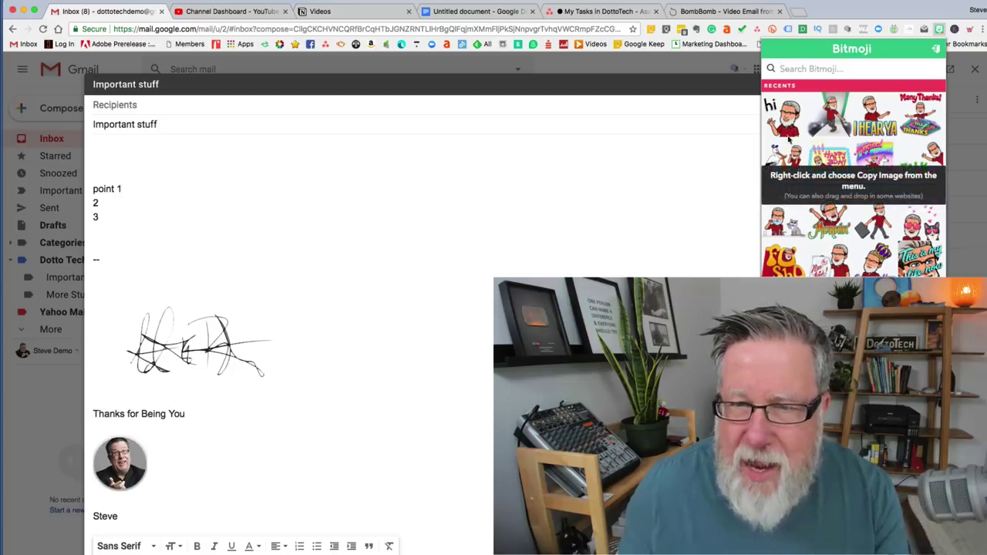
right_click(789, 134)
left_click(813, 160)
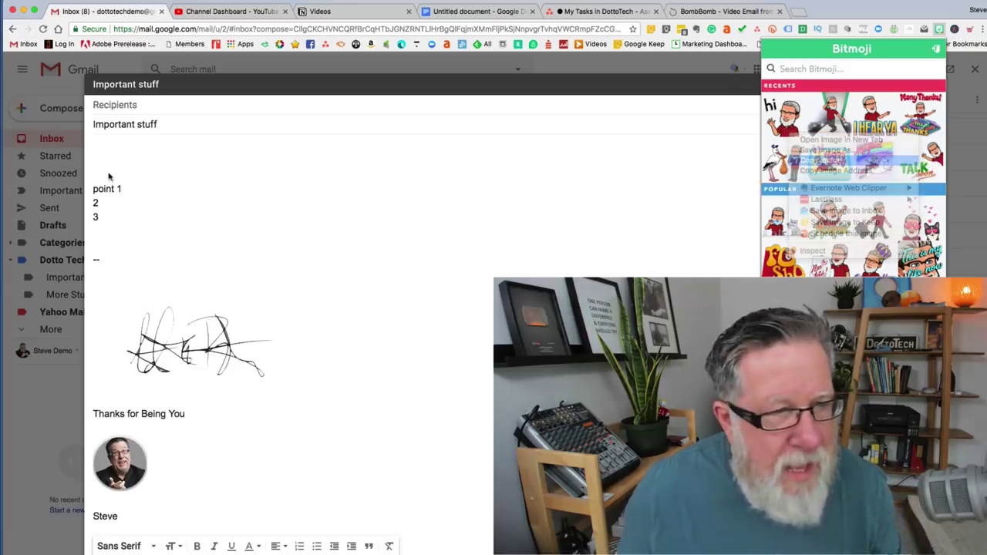
left_click(126, 163)
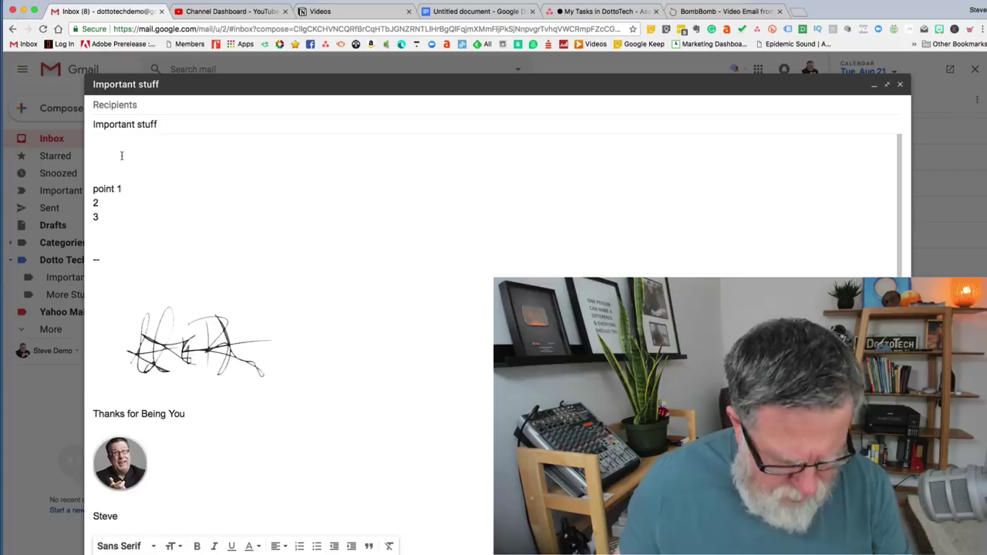
key("super+v")
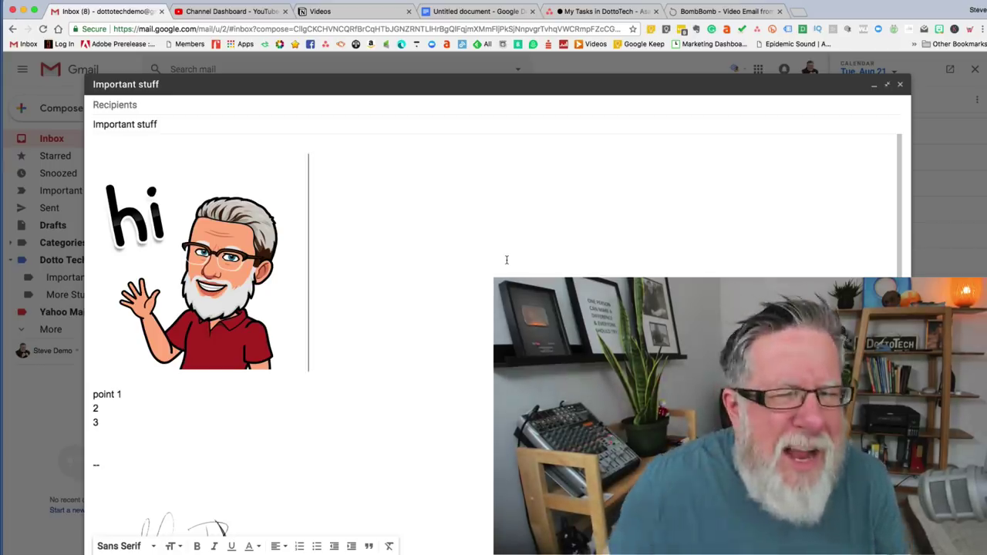
left_click(154, 143)
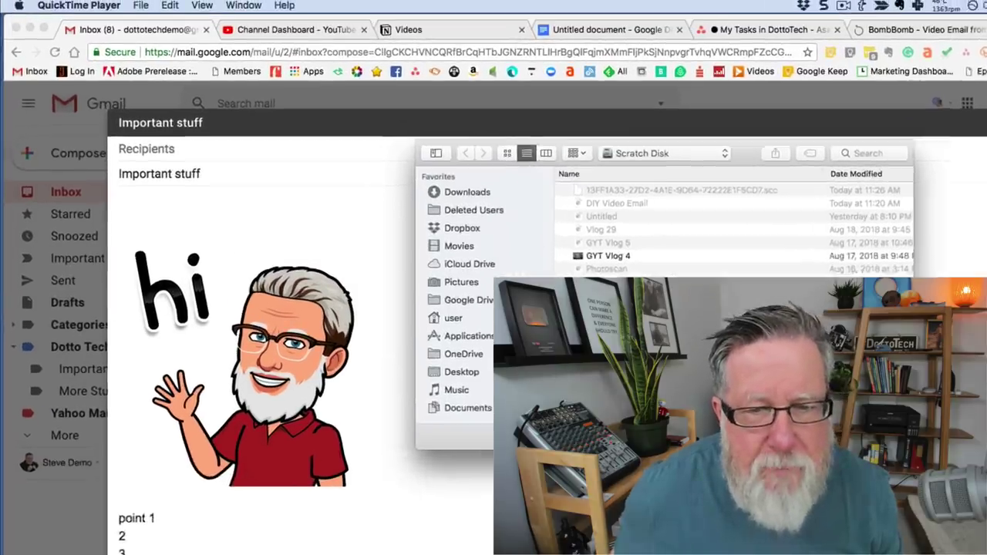
Dismiss QuickTime's file-open window and set up a new screen recording.
key("Escape")
left_click(148, 8)
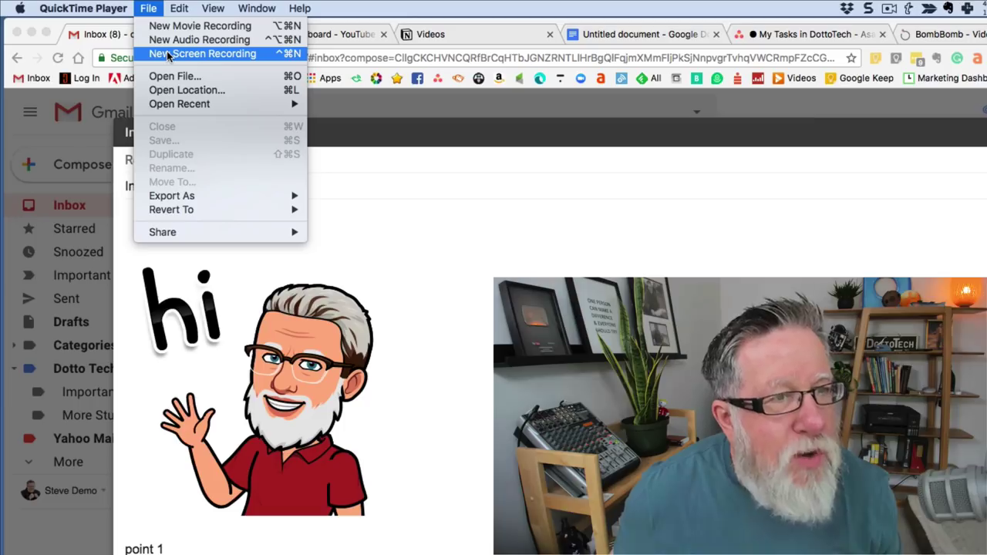
left_click(166, 53)
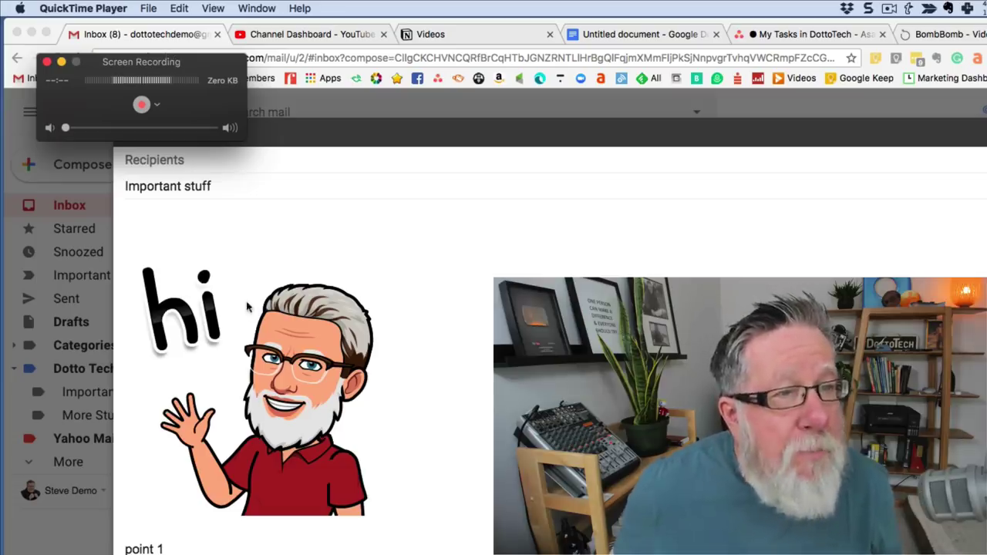
Set the recording's microphone to USB Audio CODEC.
left_click(156, 106)
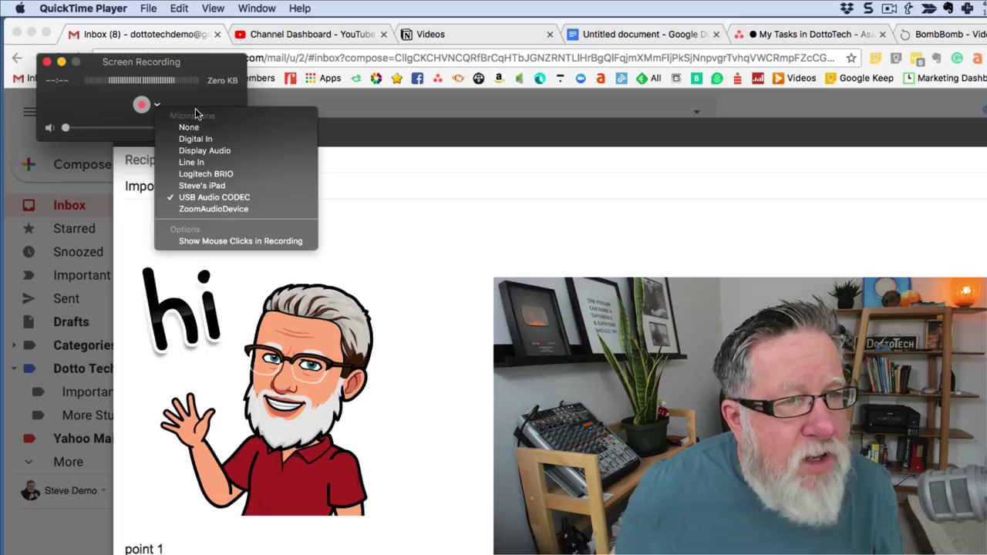
left_click(190, 126)
left_click(158, 106)
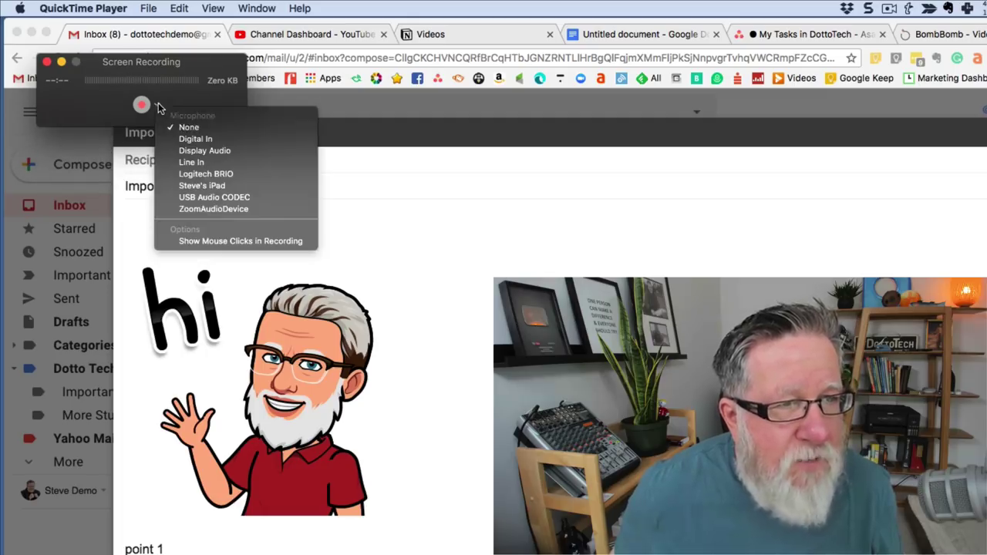
left_click(216, 198)
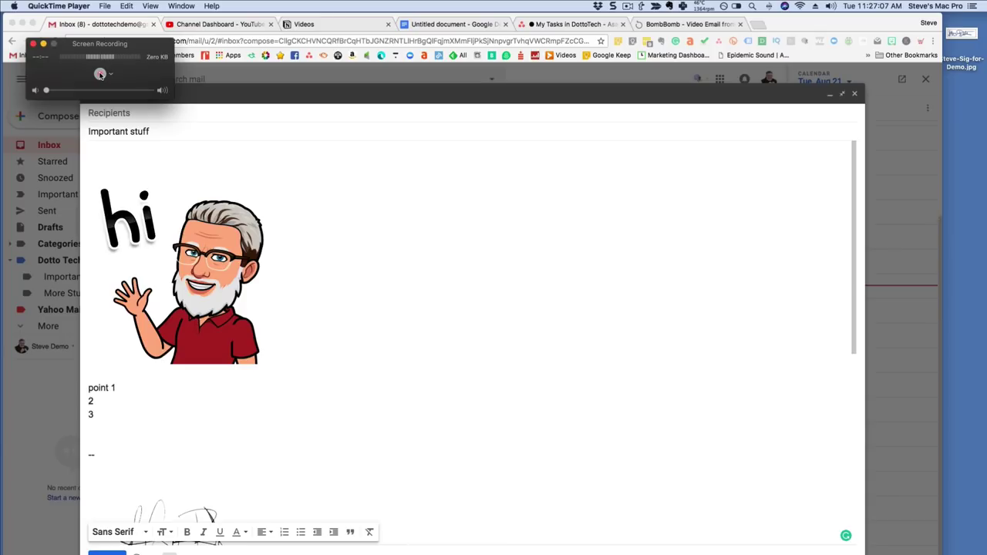
Select the screen area around the Gmail compose window and start recording it.
left_click(100, 74)
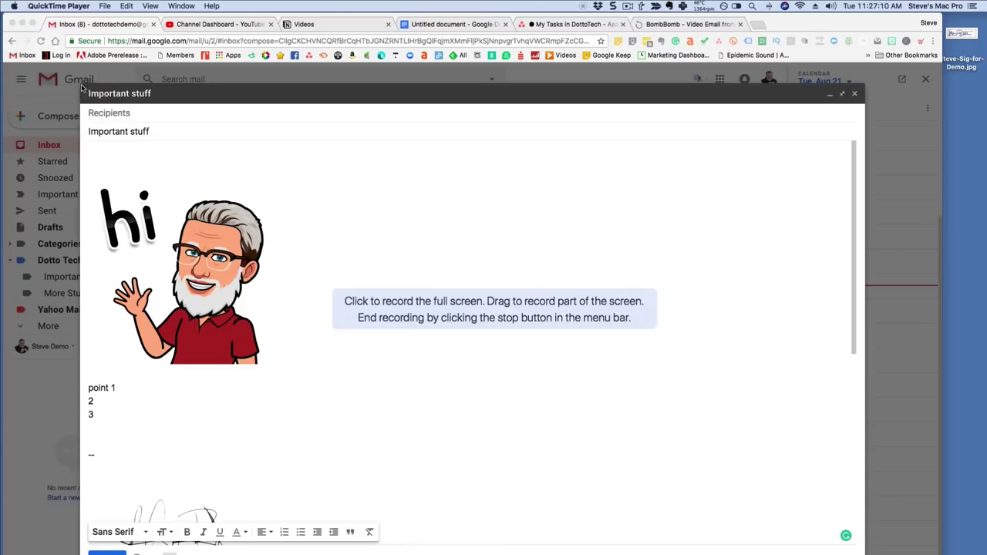
left_click_drag(82, 87, 866, 554)
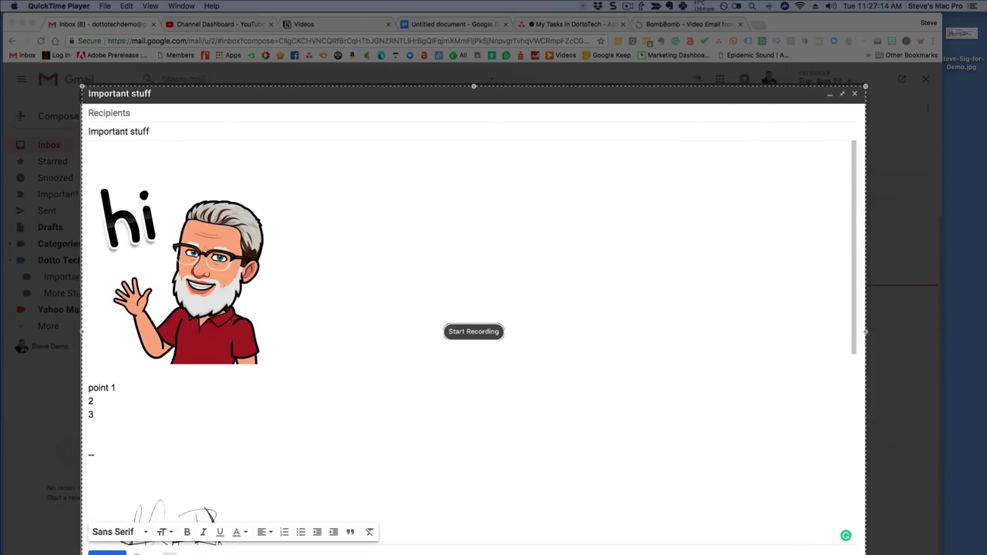
left_click(467, 331)
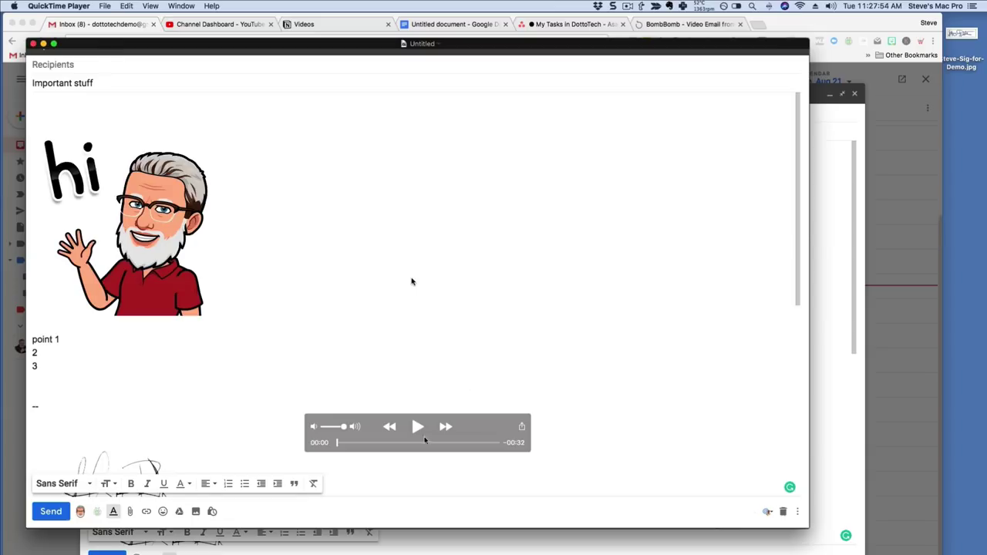
Play the untitled 32-second recording and pause it at 00:05.
left_click(418, 426)
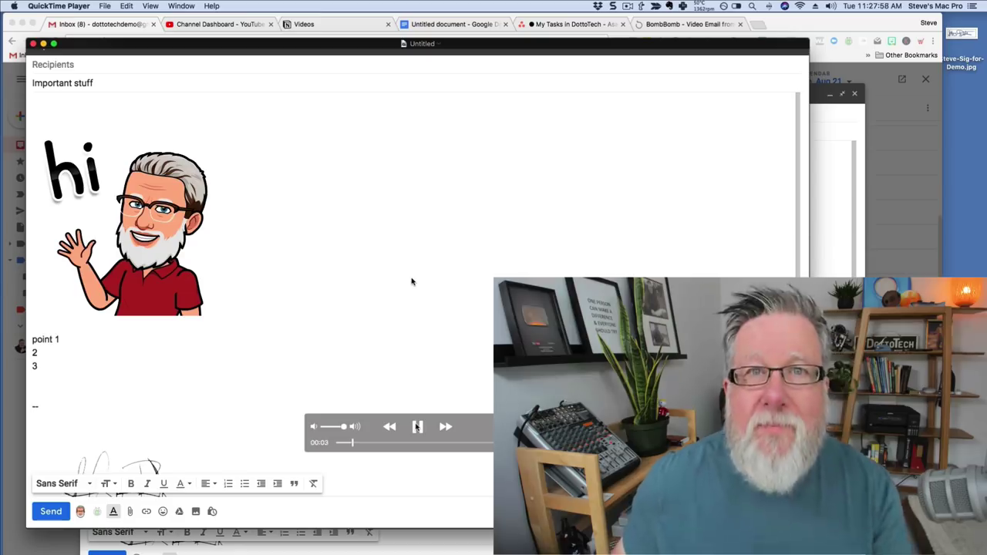
left_click(416, 426)
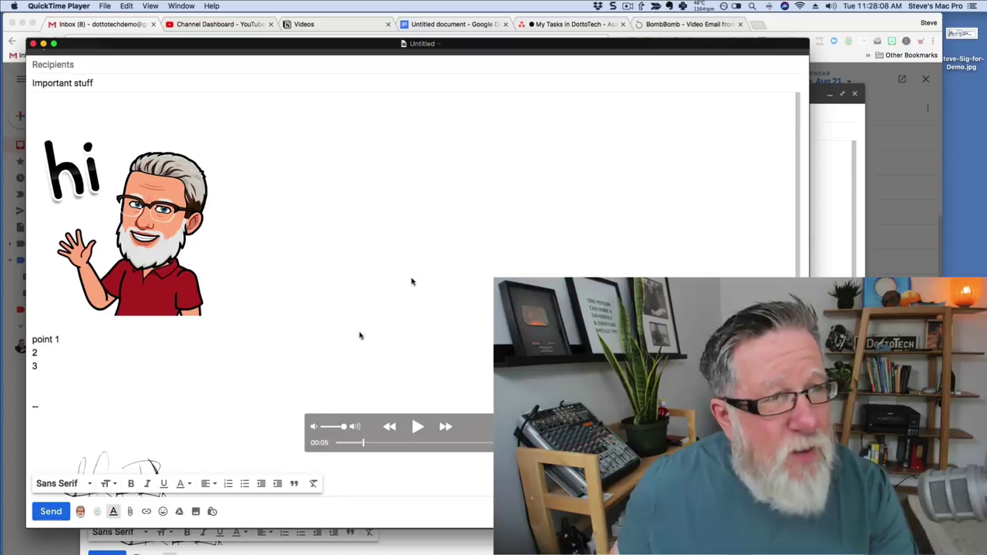
Export the recording as a movie named 'Video Email' to the Desktop.
left_click(105, 5)
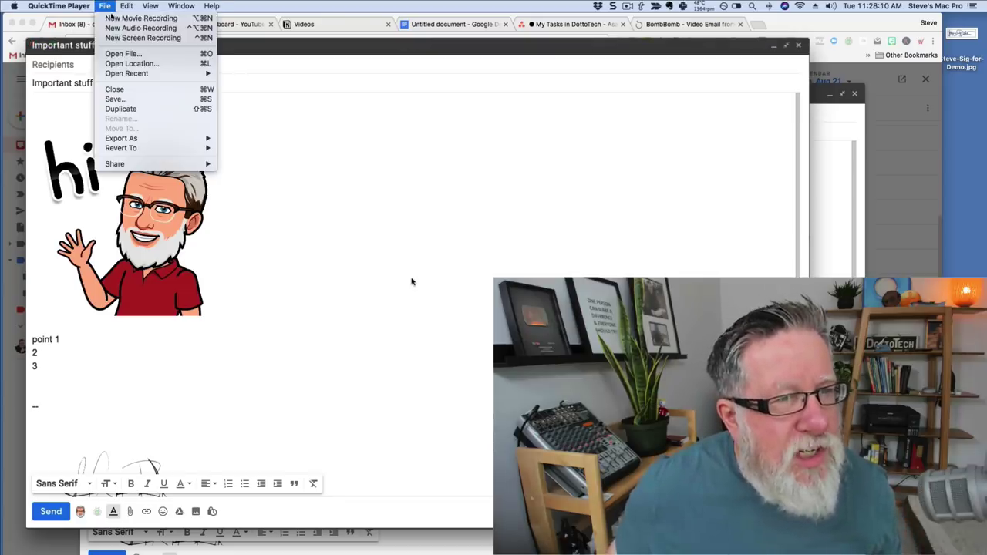
left_click(115, 98)
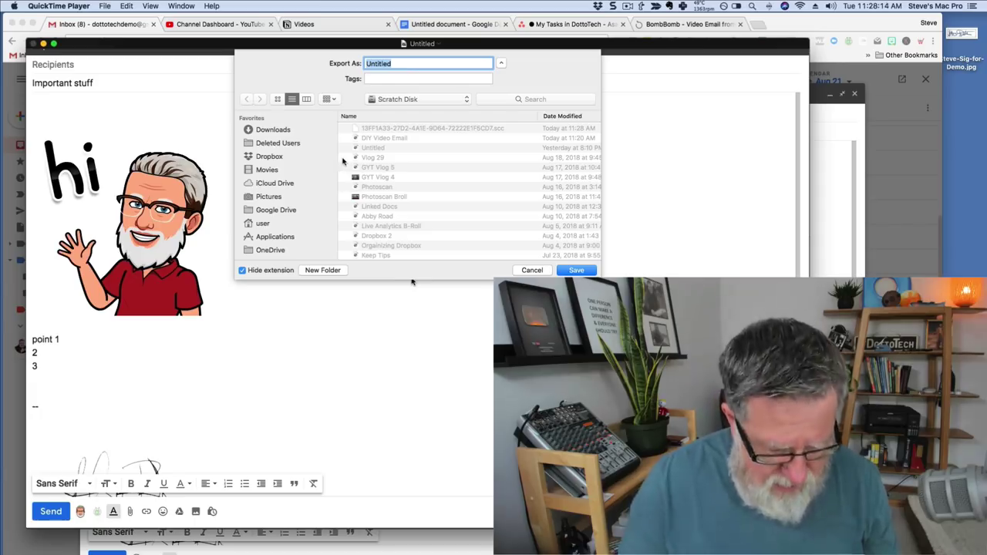
type("Video Email")
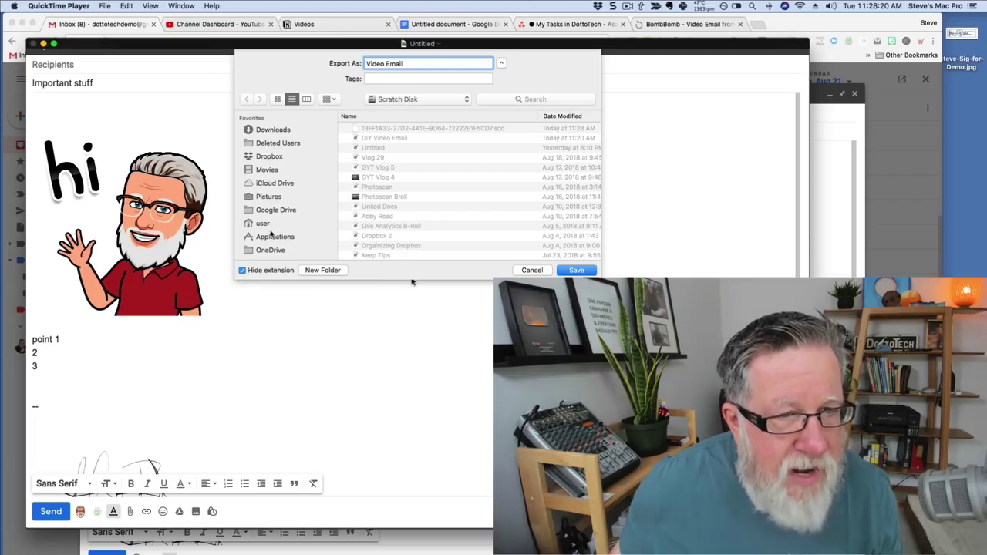
scroll(272, 231, "down", 3)
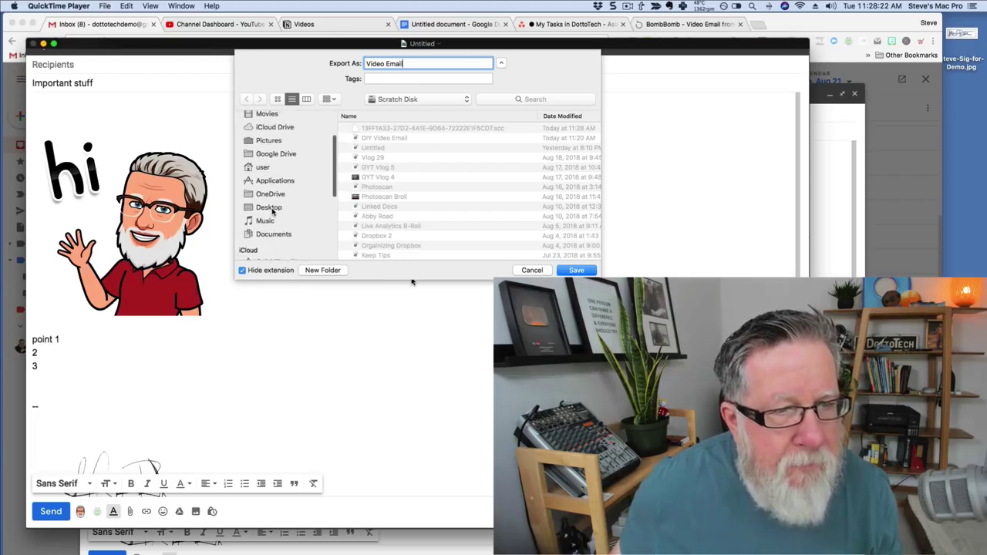
left_click(269, 208)
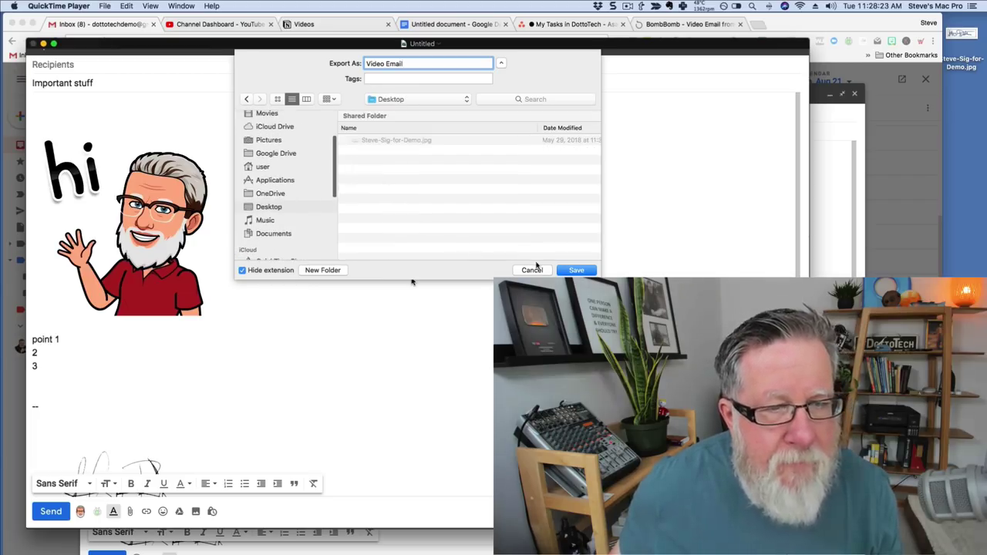
left_click(577, 269)
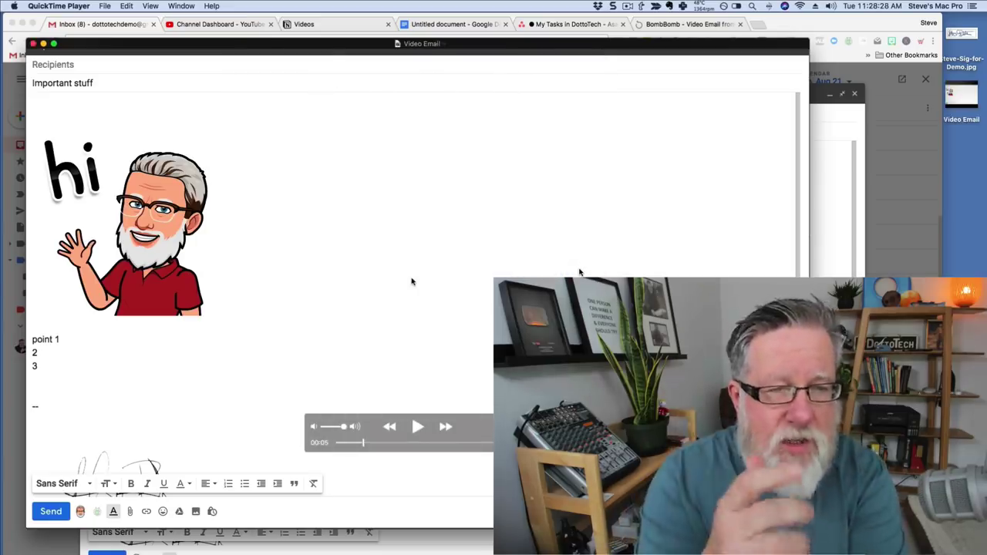
key("super+w")
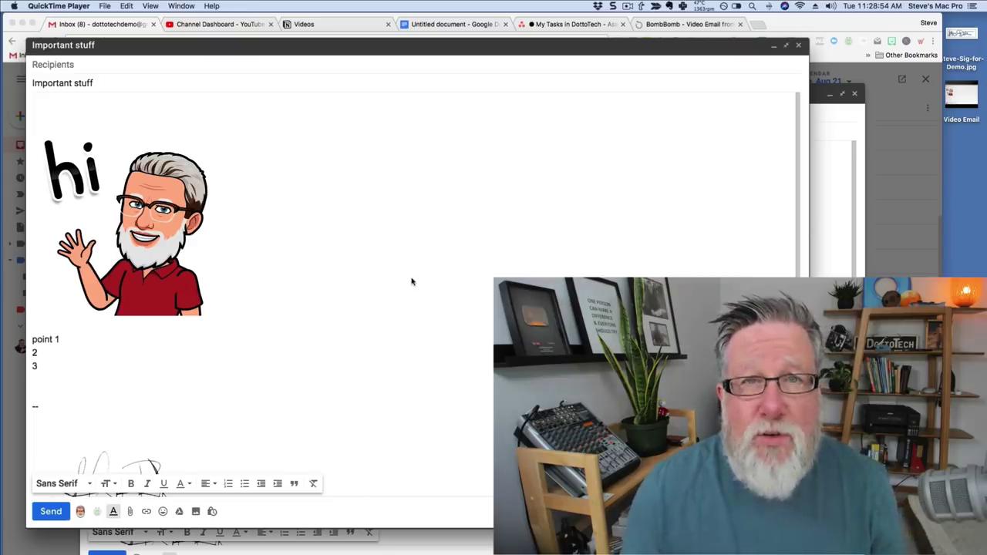
Open and close the Snagit panel, then switch spaces back to the Finder window.
mouse_move(610, 71)
left_click(612, 7)
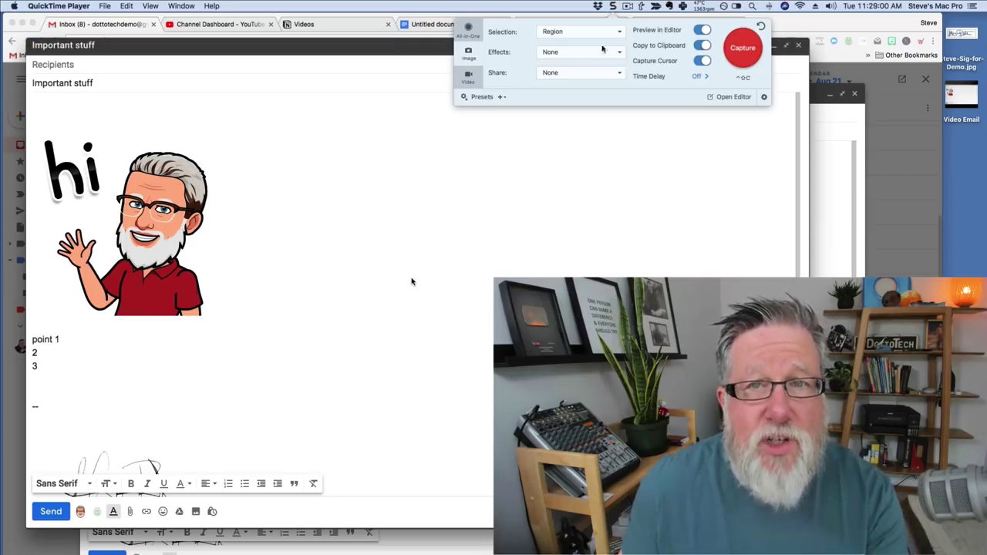
left_click(615, 198)
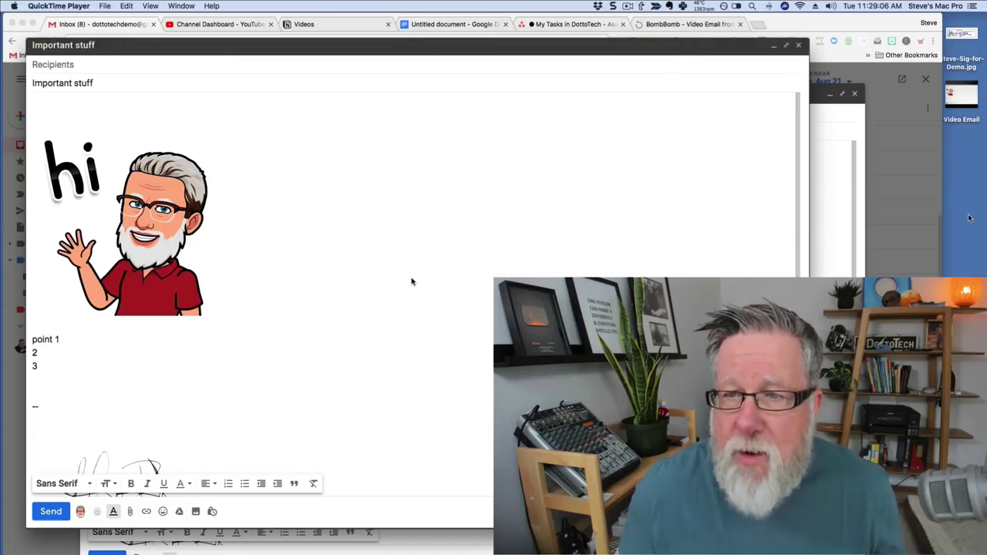
key("ctrl+Right")
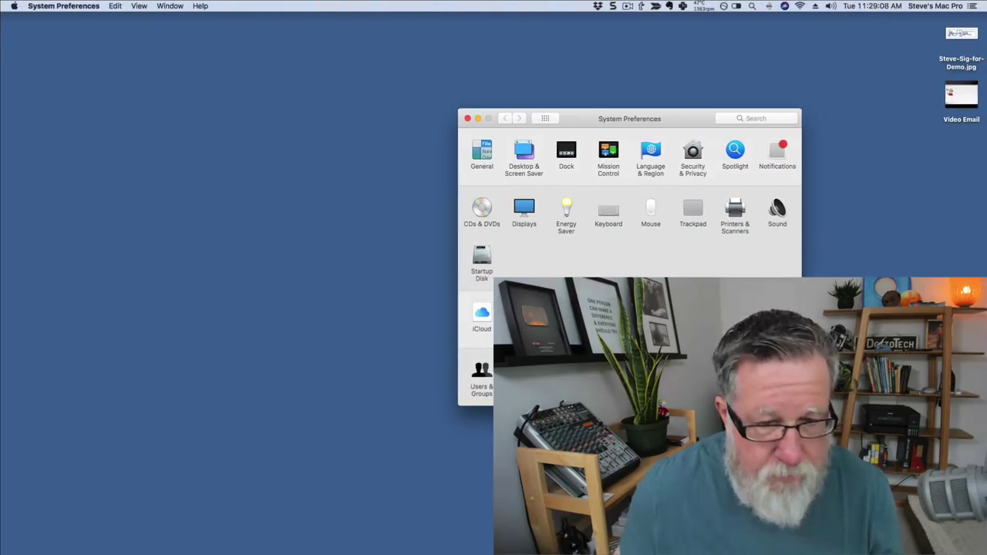
key("ctrl+Right")
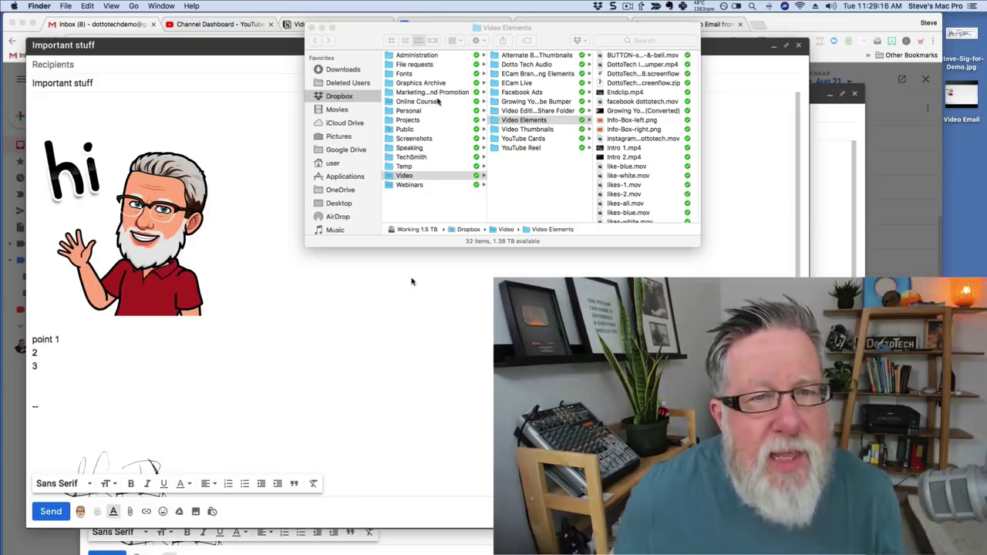
Move the Video Email file from the desktop into the Dropbox Temp folder.
left_click(411, 168)
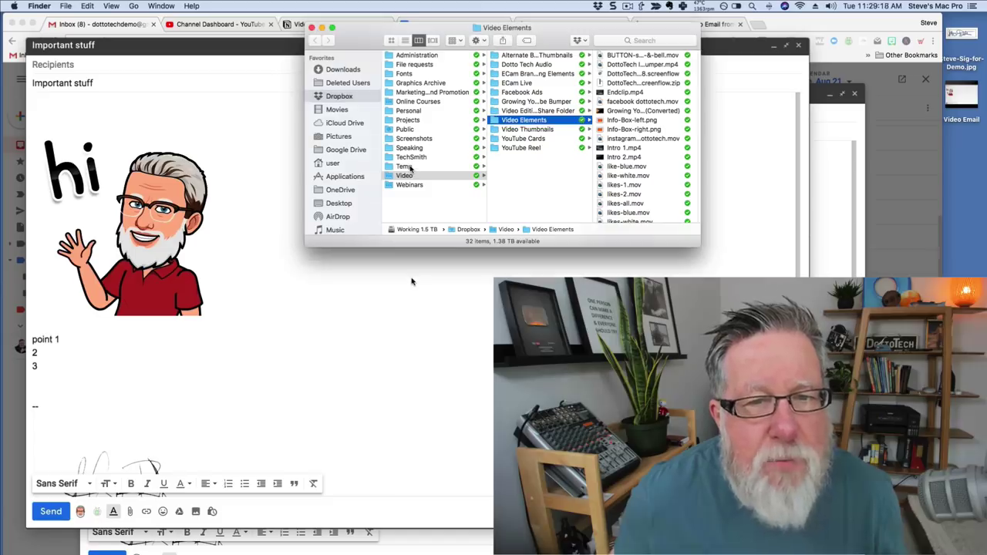
left_click(411, 168)
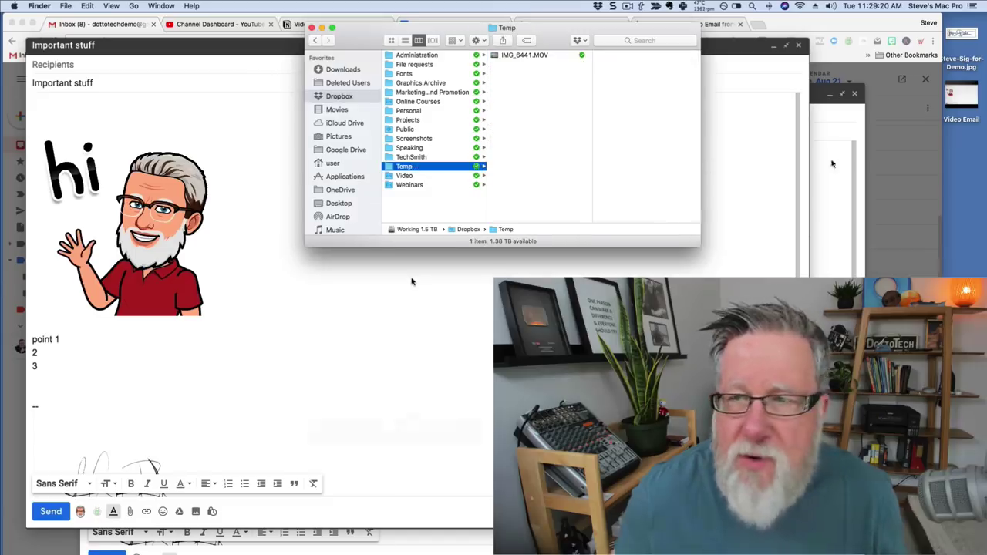
left_click(961, 94)
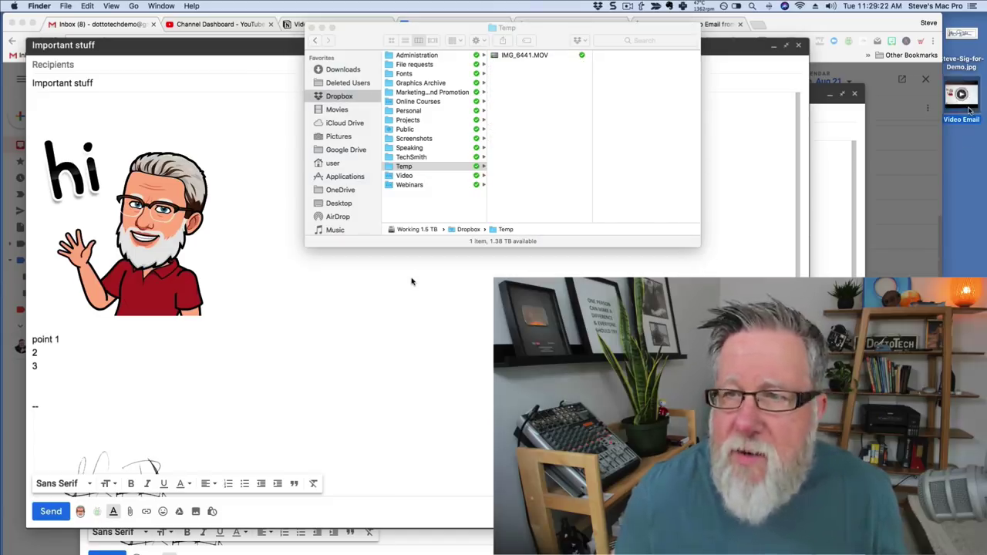
left_click_drag(970, 110, 403, 170)
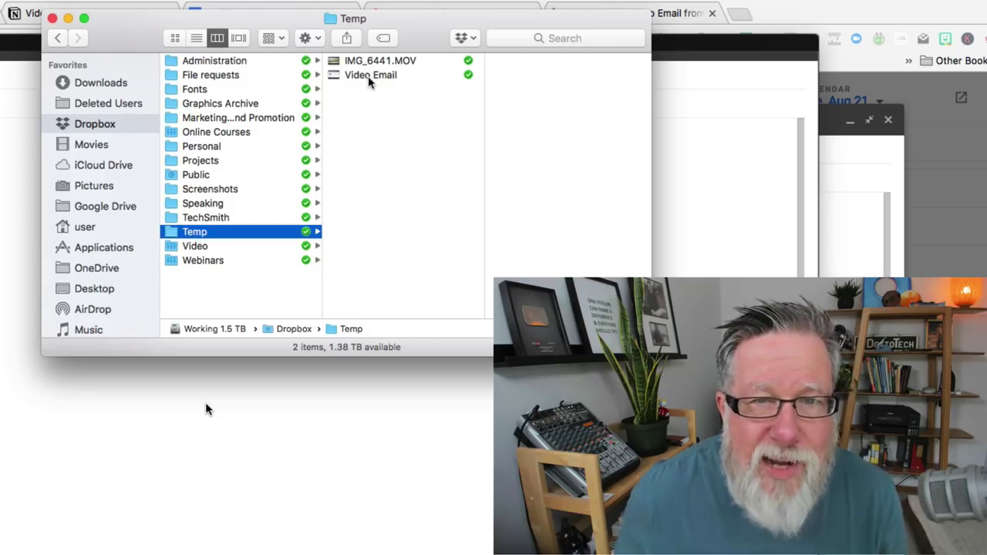
Copy the Dropbox share link for Video Email and return to the Gmail draft body.
right_click(374, 77)
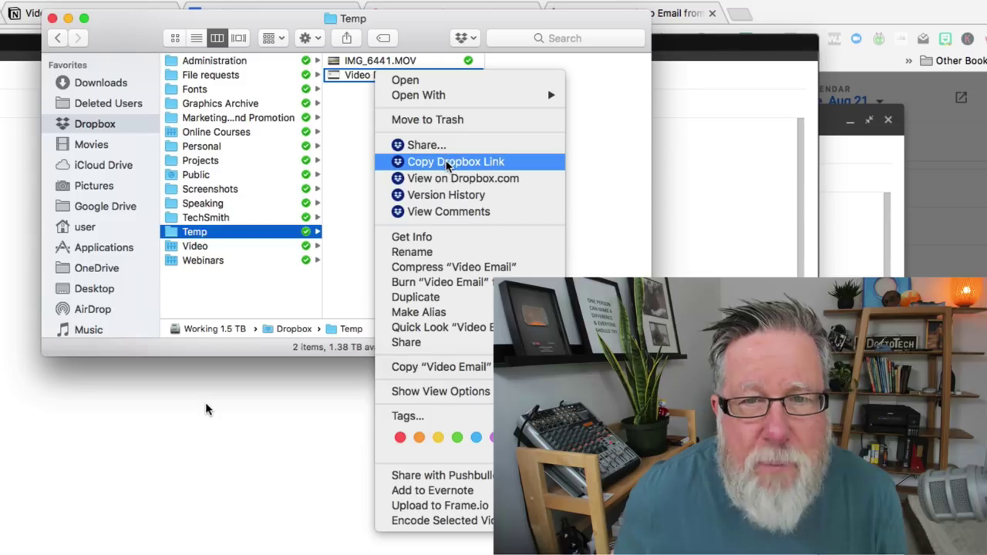
left_click(447, 162)
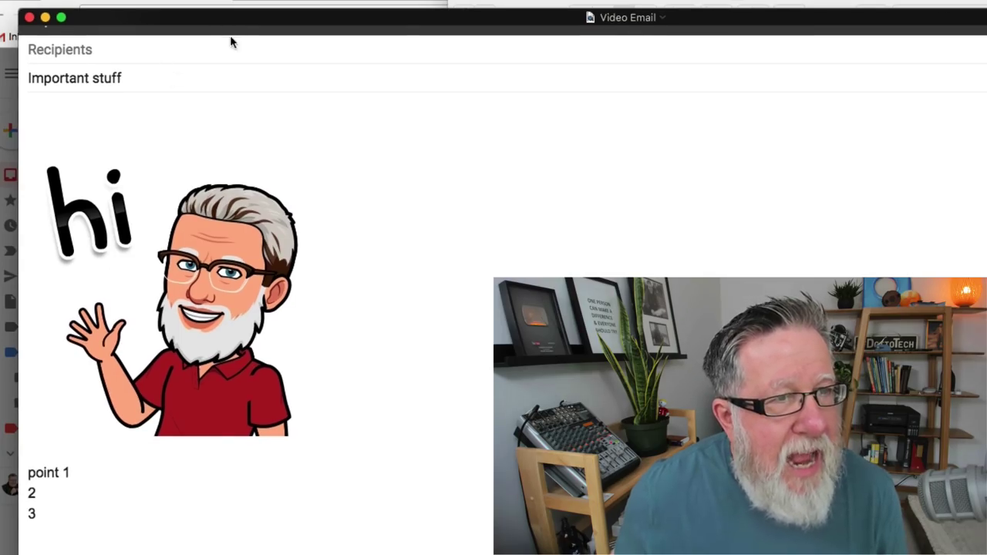
left_click_drag(273, 29, 617, 44)
left_click(281, 192)
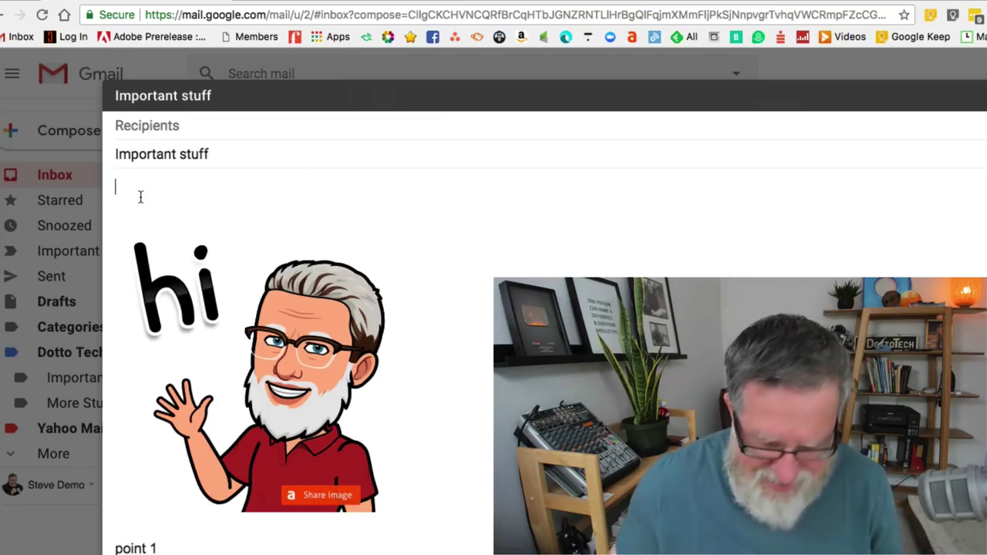
Write 'Check This out, I recorded a video for you' at the top of the email body.
key("Return")
type("Chec")
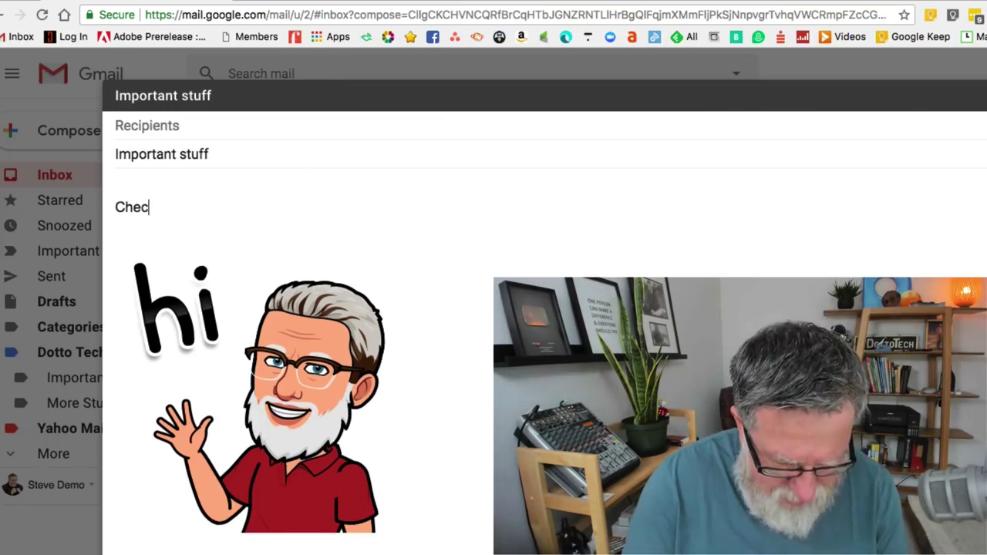
type("k This out, I recorded a")
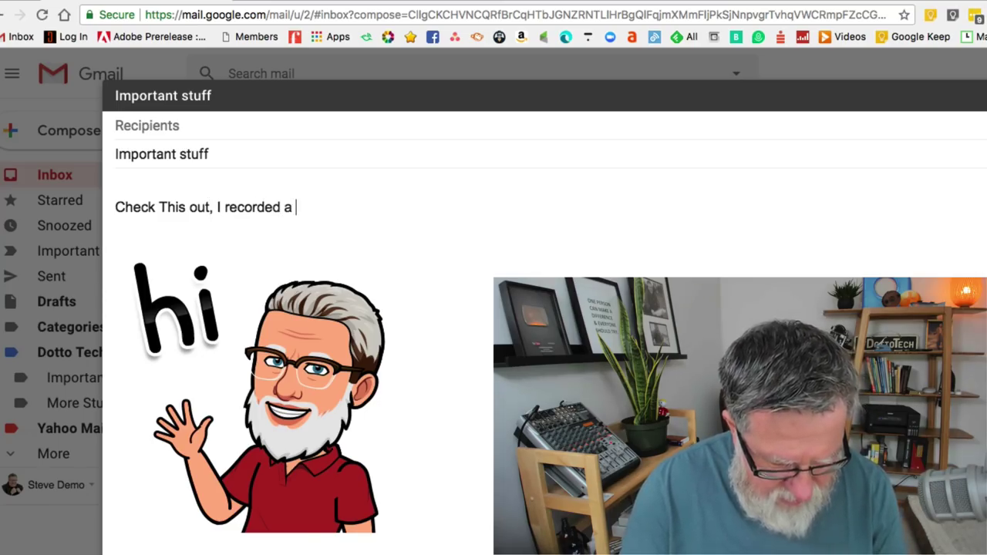
type("for you")
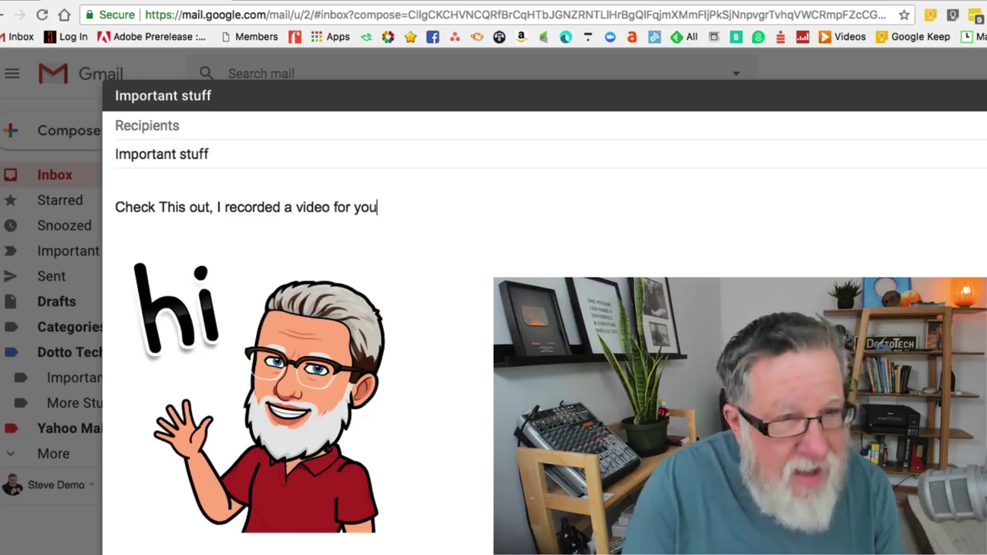
key("Return")
key("Return")
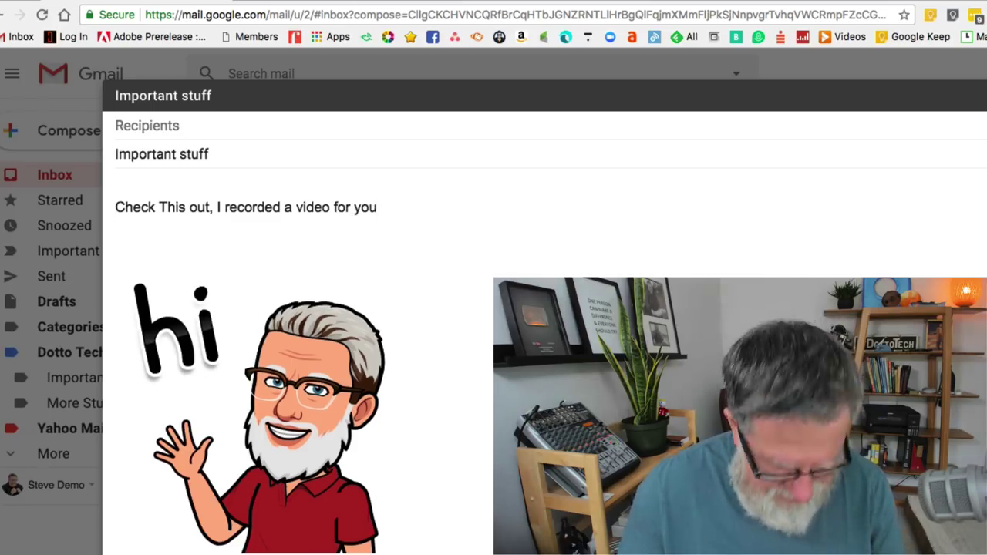
Paste the Dropbox link for Video Email.mov below the sentence and select it.
left_click(484, 474)
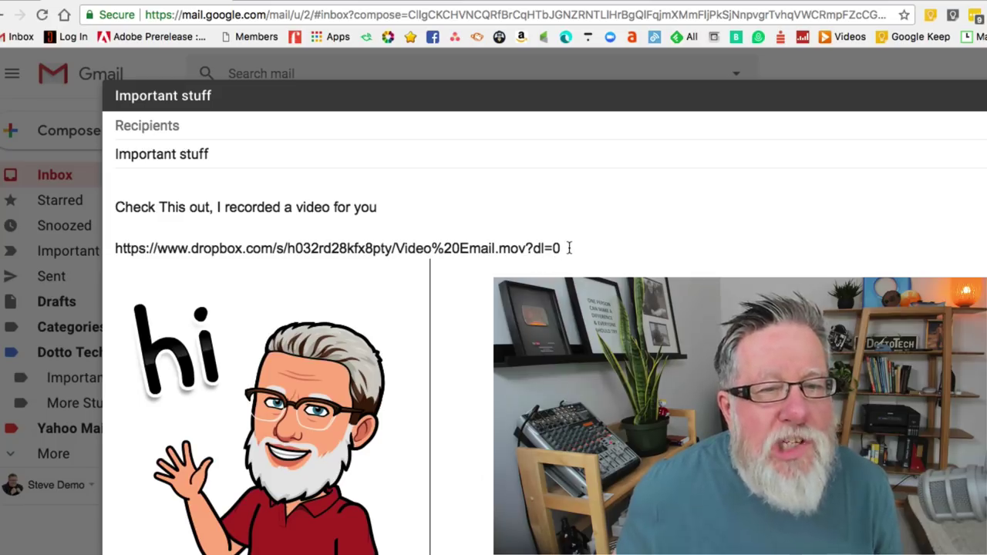
left_click_drag(566, 249, 115, 249)
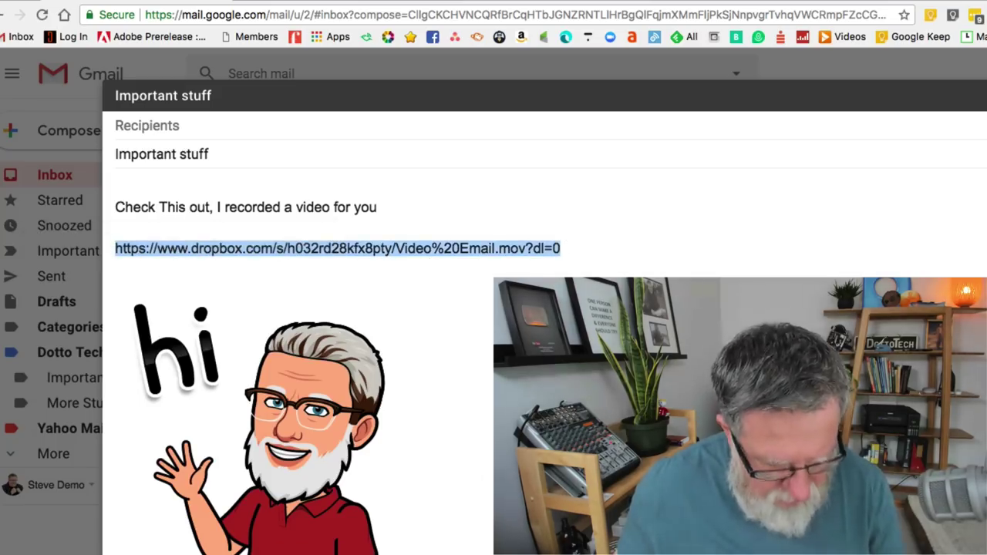
Open the copied Dropbox link in a new browser tab and play the shared Video Email.mov.
key("ctrl+c")
key("ctrl+t")
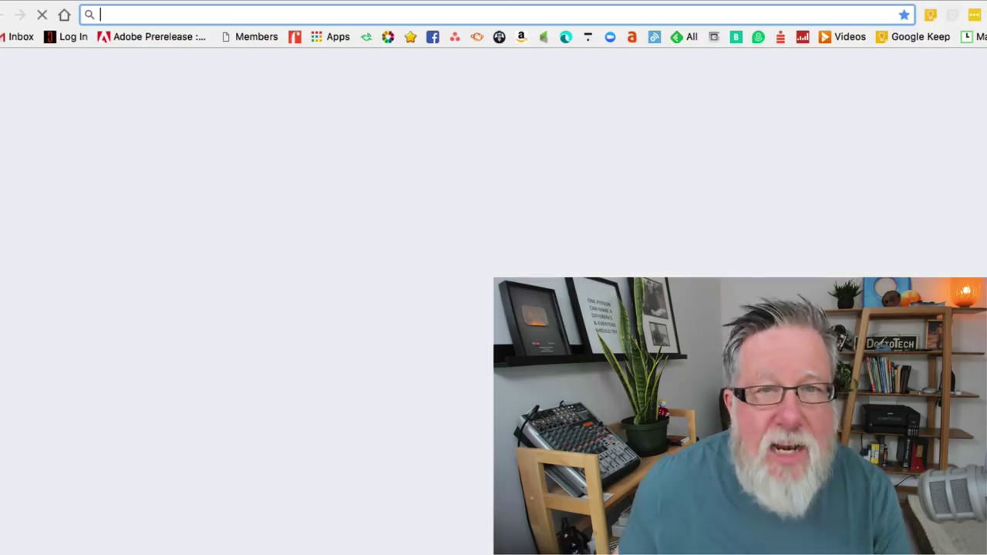
key("ctrl+v")
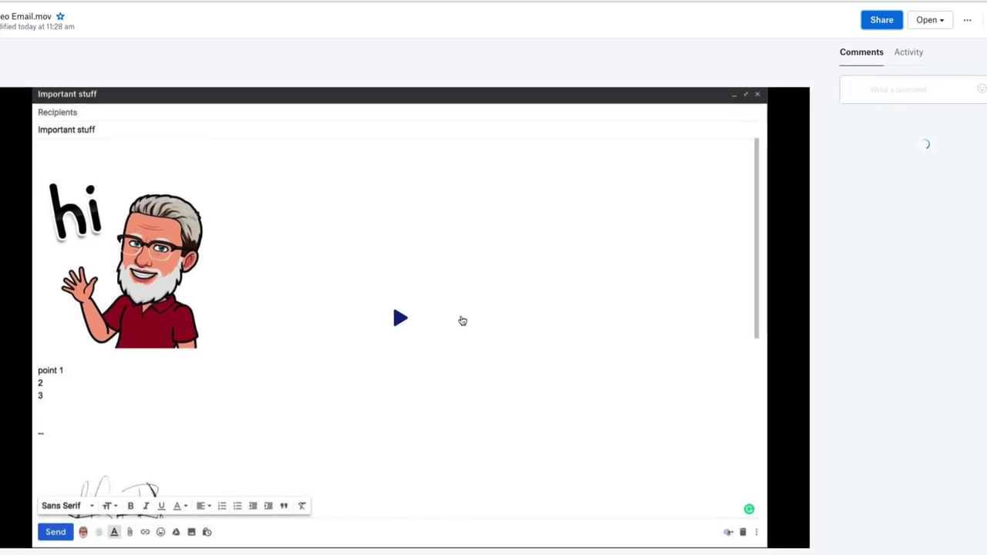
left_click(396, 319)
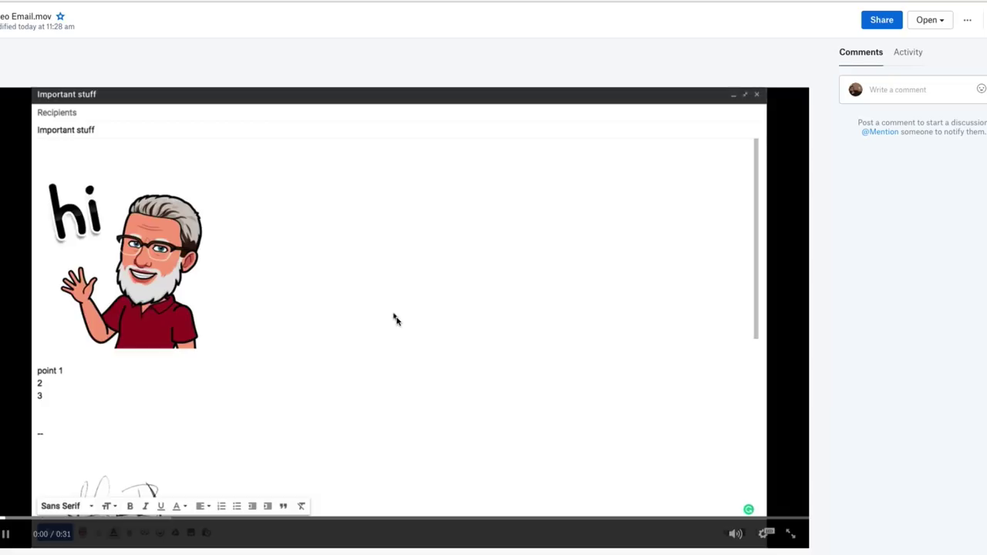